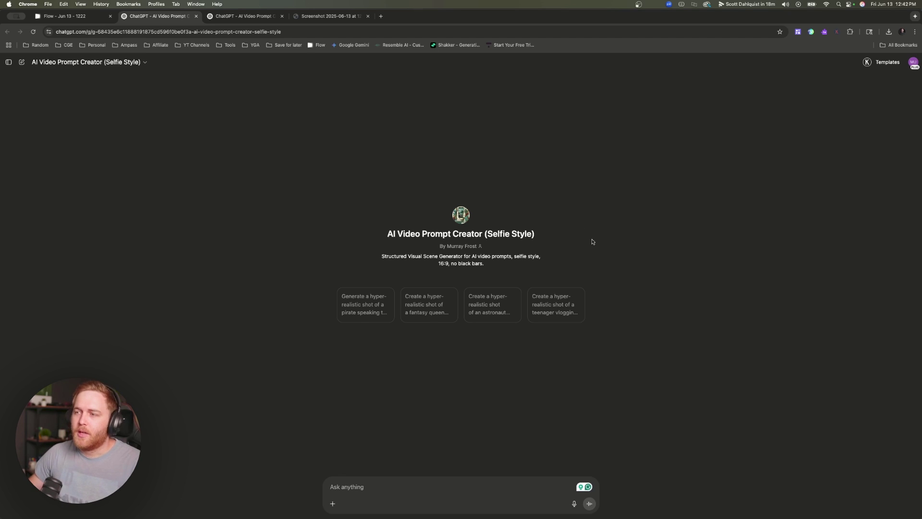
Switch to the other AI Video Prompt Creator GPT tab
click(248, 16)
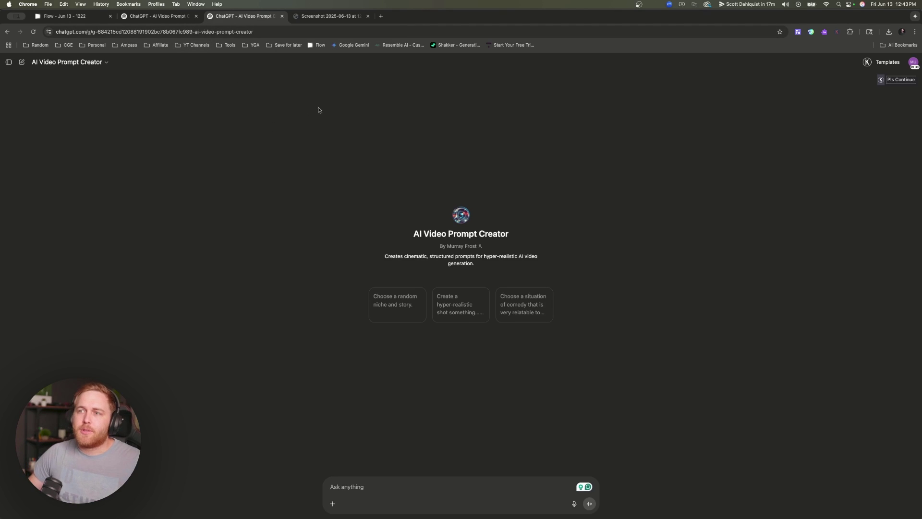
View the subscription confirmation screenshot, then head back toward the Flow project
click(335, 20)
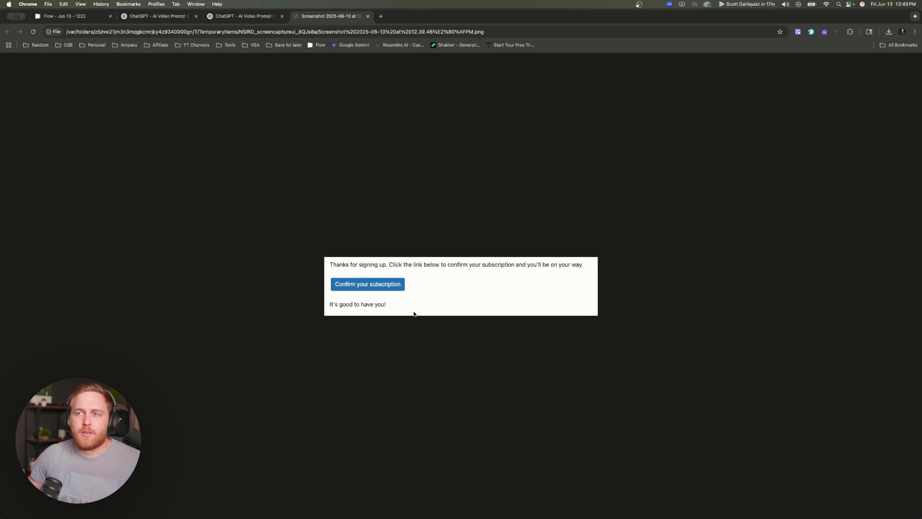
click(66, 16)
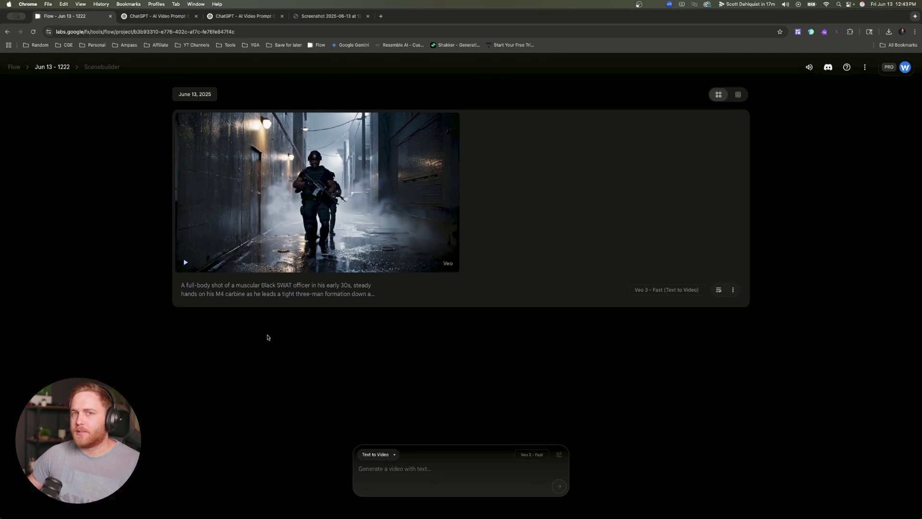
Return to the Selfie Style AI Video Prompt Creator chat
click(158, 16)
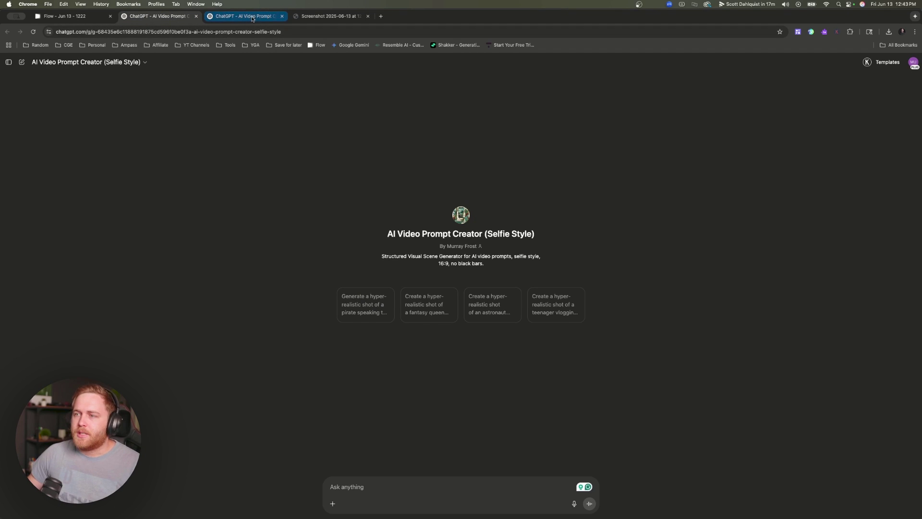
key(ctrl+shift+Tab)
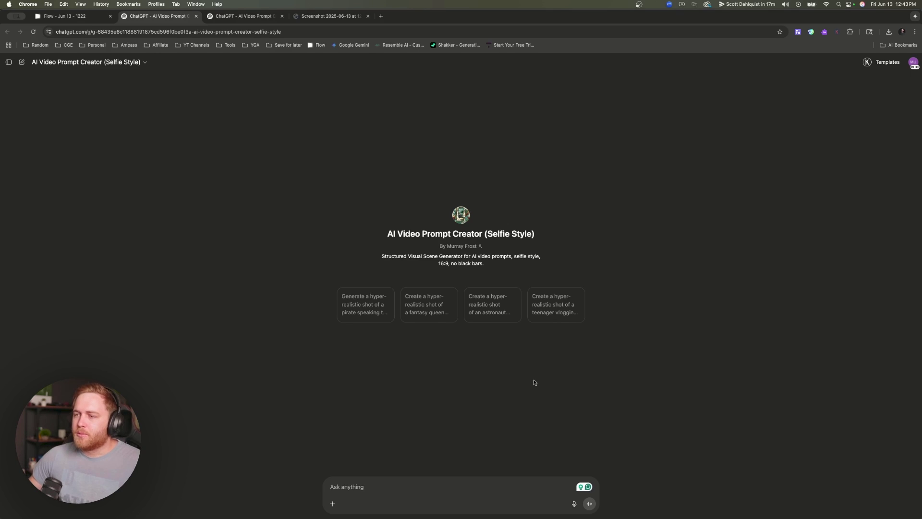
Request the fantasy queen vlog prompt and ask to make the characters talk in Spanish
click(422, 307)
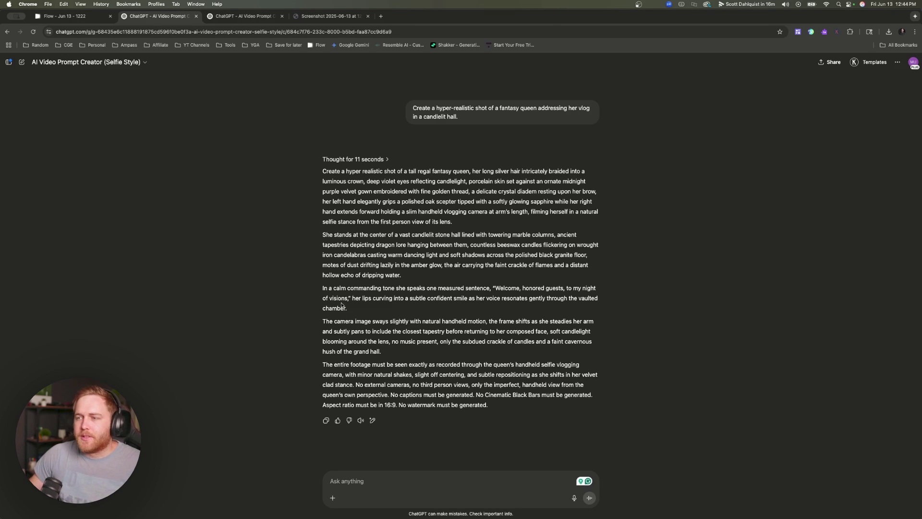
text(make)
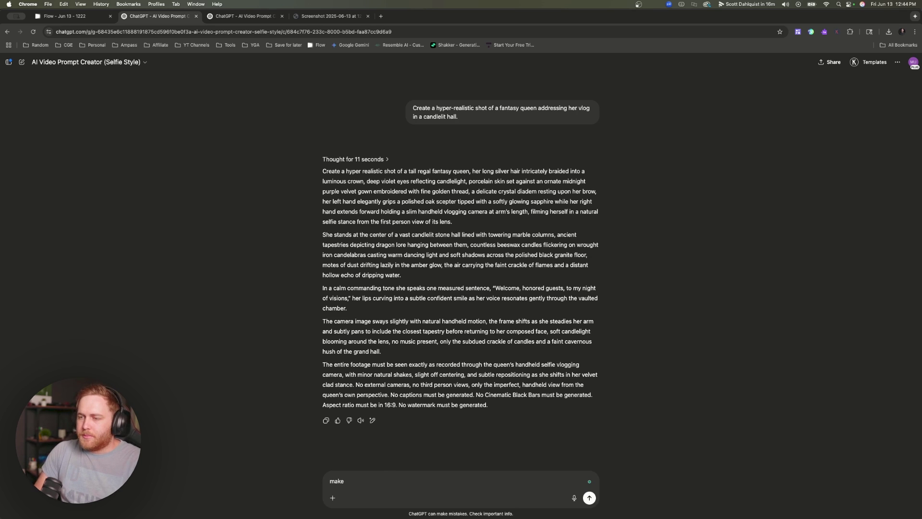
text( t characters talk in spanish.)
key(Return)
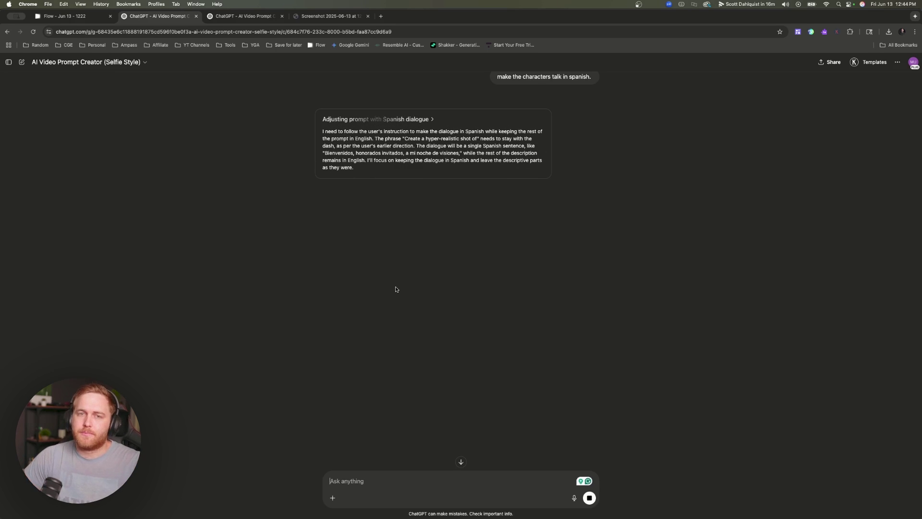
drag(373, 152, 408, 247)
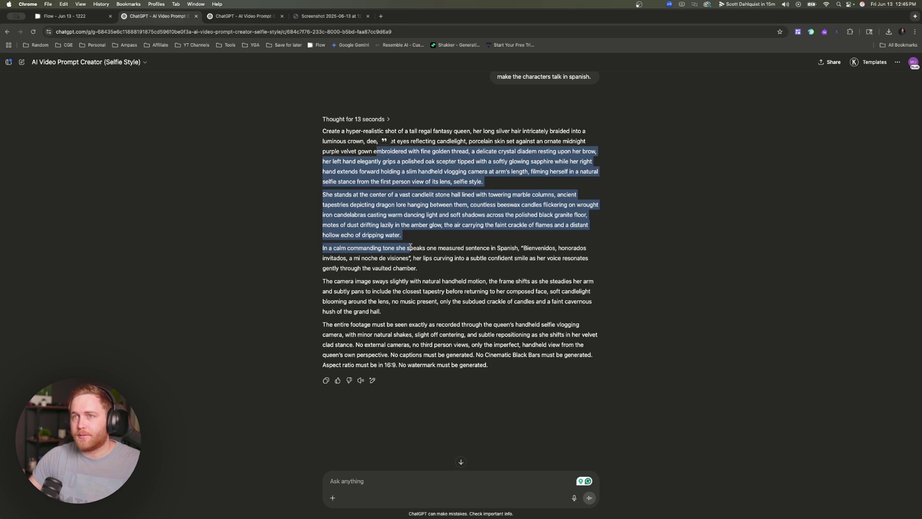
Select the entire revised queen prompt with the Spanish line and return to Flow
click(53, 17)
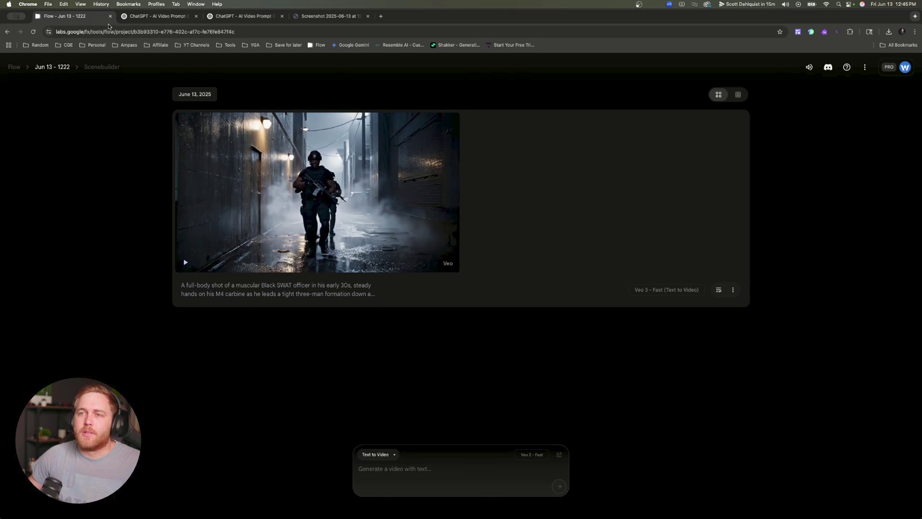
click(181, 19)
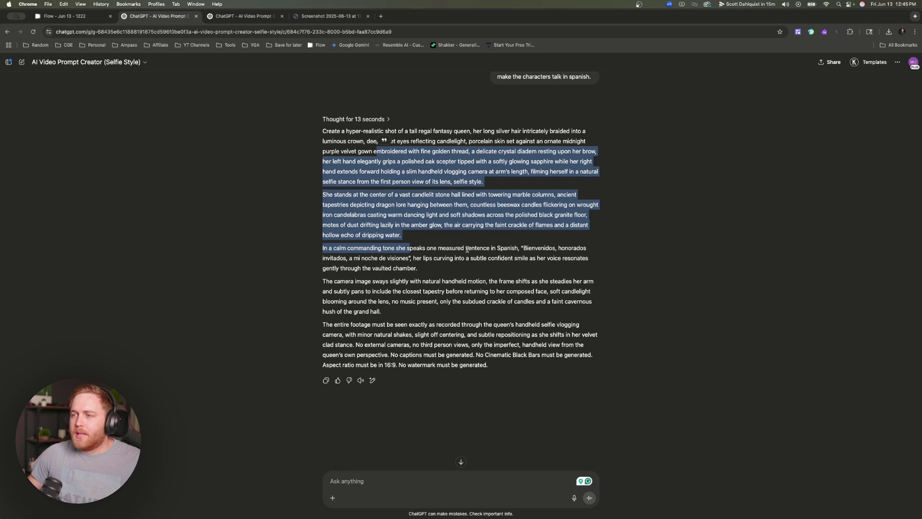
drag(453, 248, 492, 249)
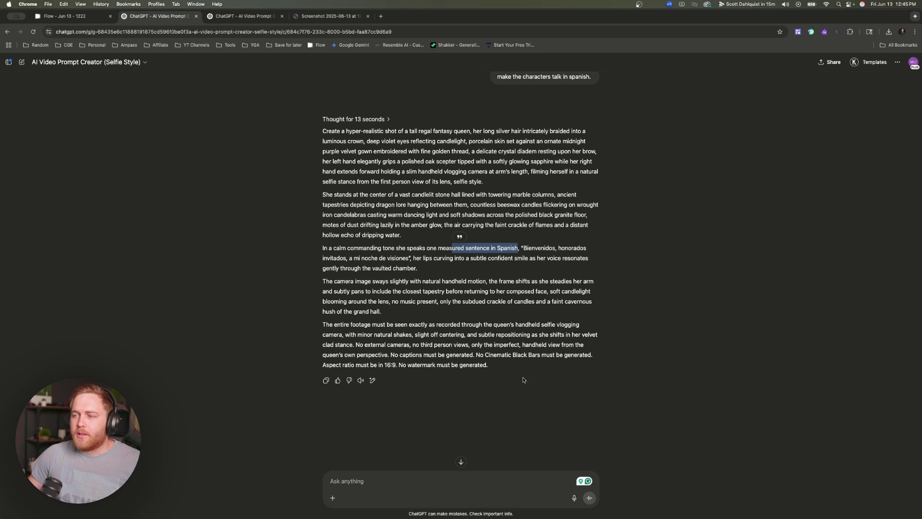
drag(503, 371, 317, 135)
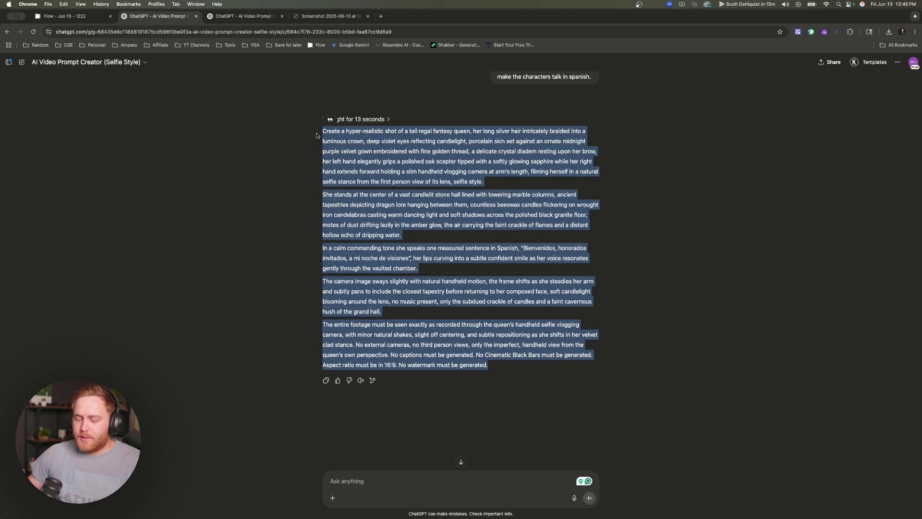
click(90, 18)
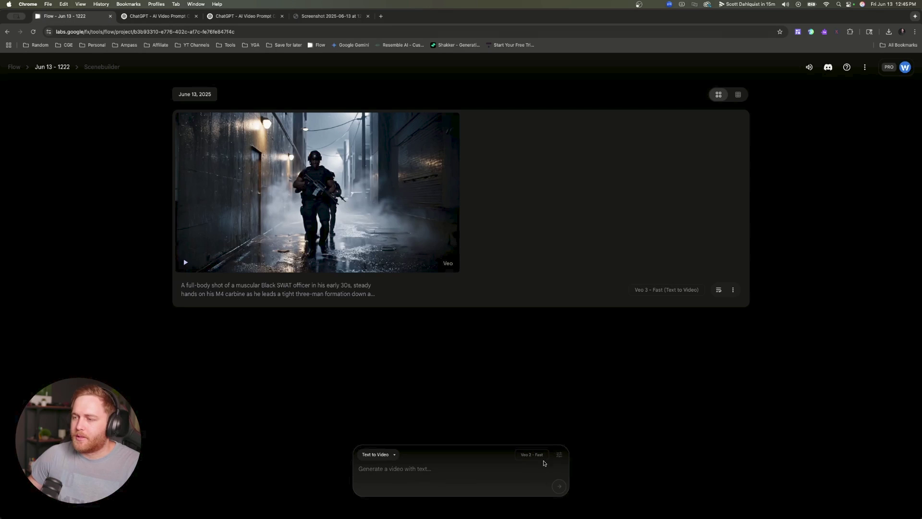
Set the generation model to Veo 3 - Fast after briefly trying Veo 3 - Quality
click(558, 456)
click(504, 414)
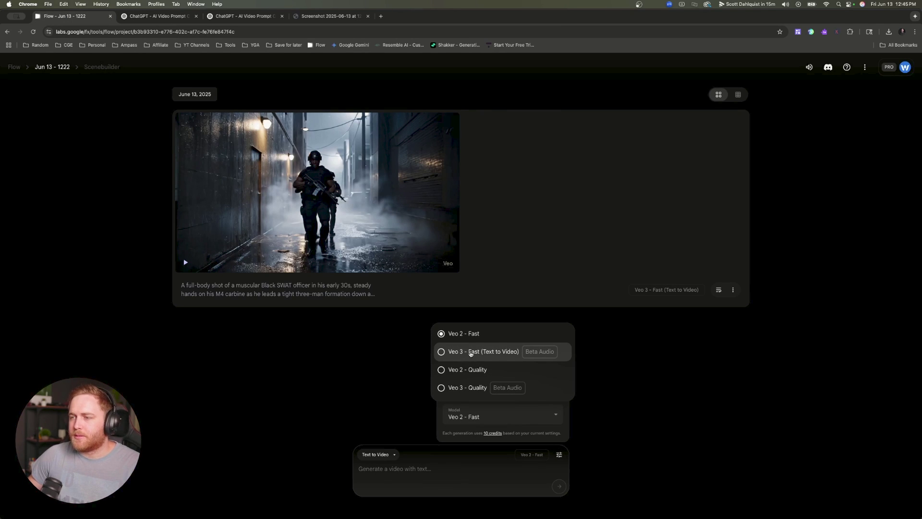
click(545, 353)
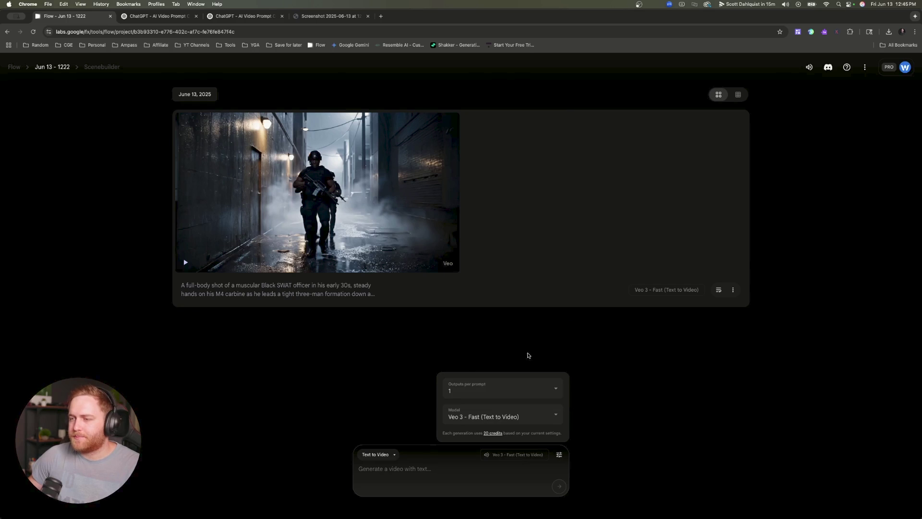
click(512, 420)
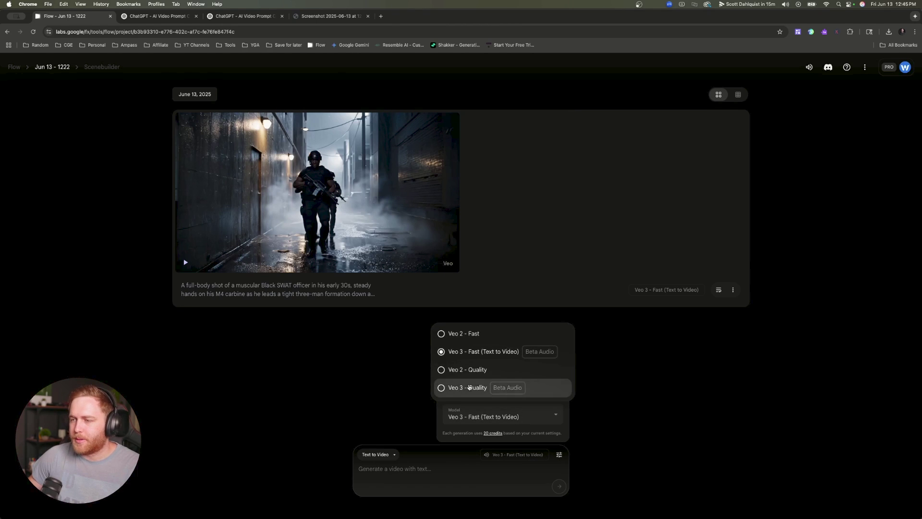
click(469, 388)
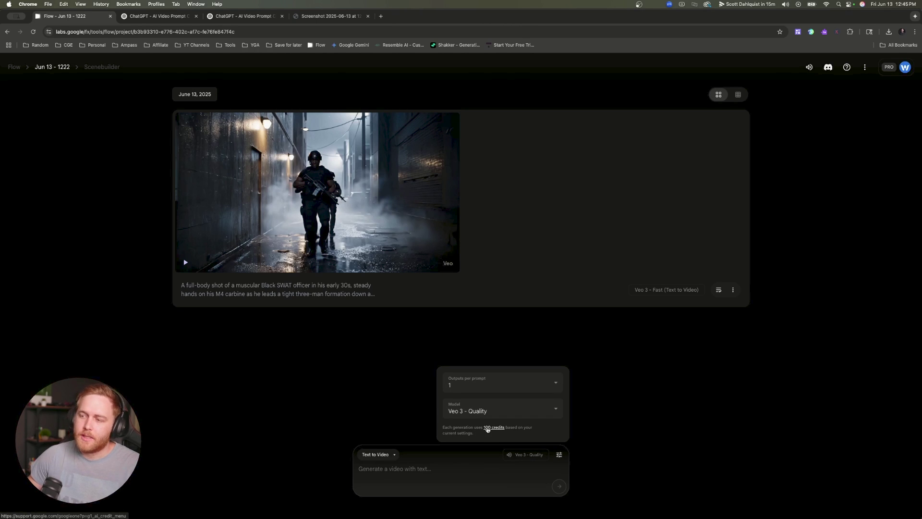
click(494, 410)
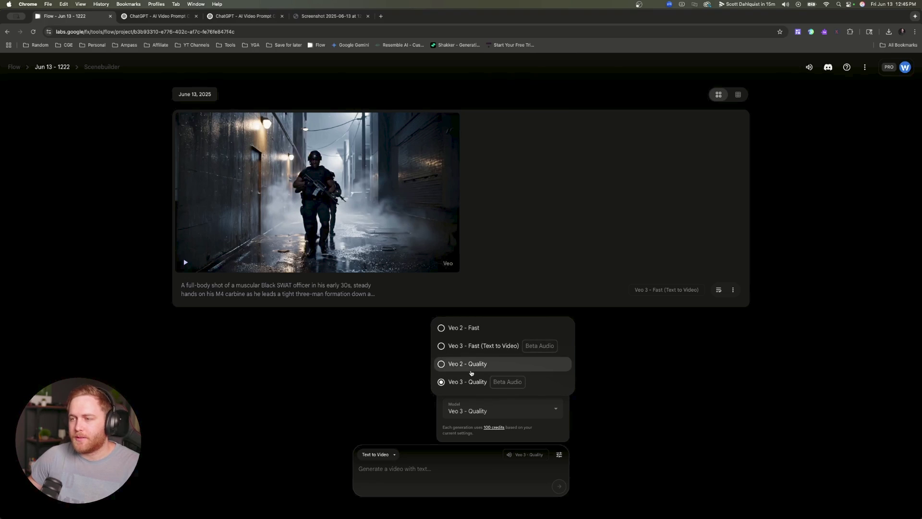
click(471, 349)
Paste the copied Spanish-speaking queen prompt and submit it for generation
click(414, 468)
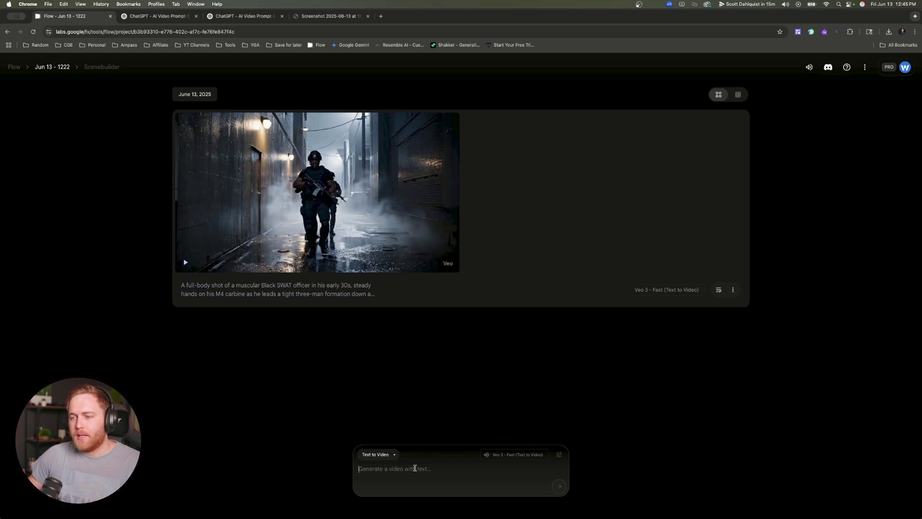
key(super+v)
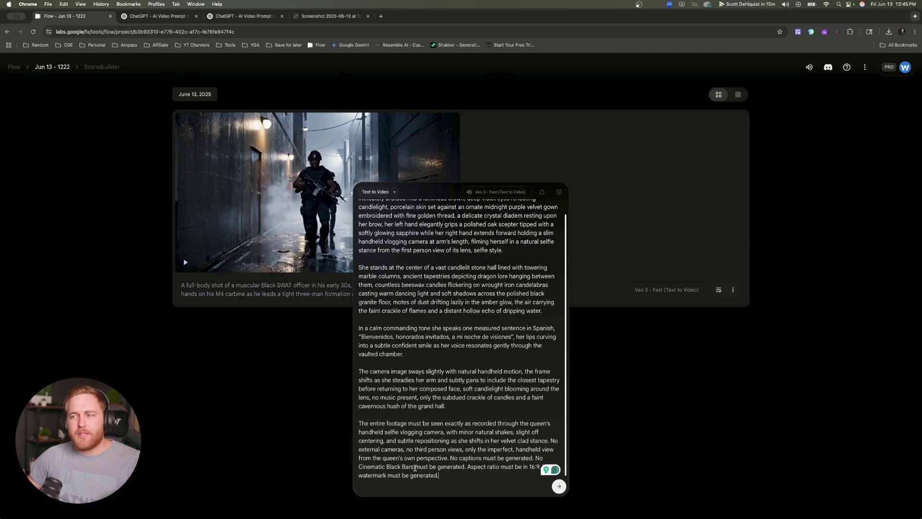
key(Return)
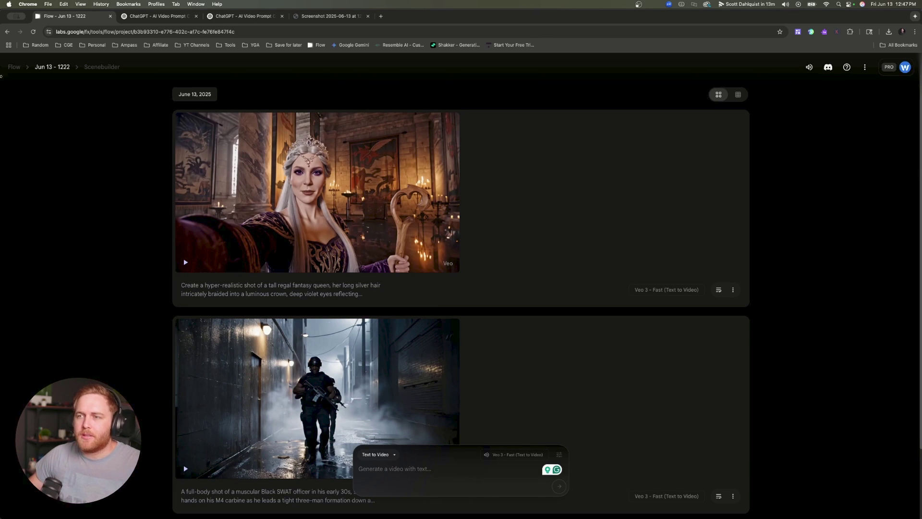
click(158, 16)
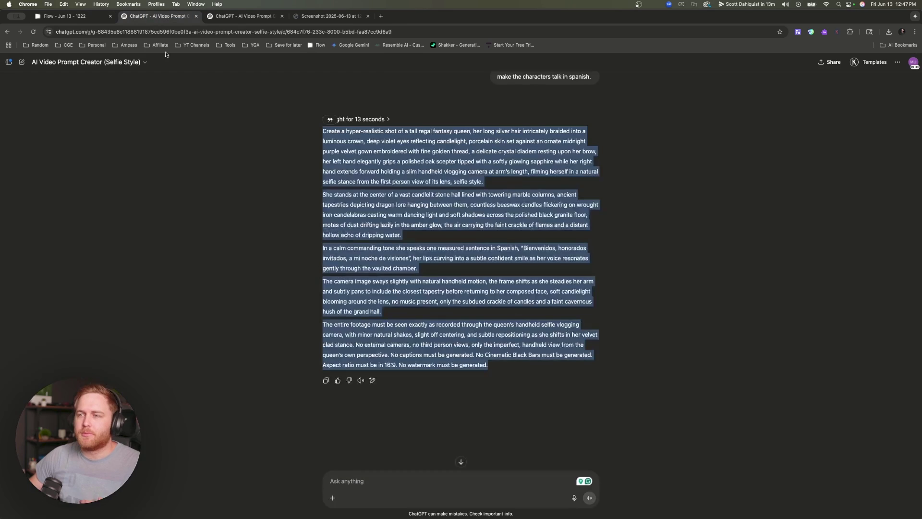
click(343, 231)
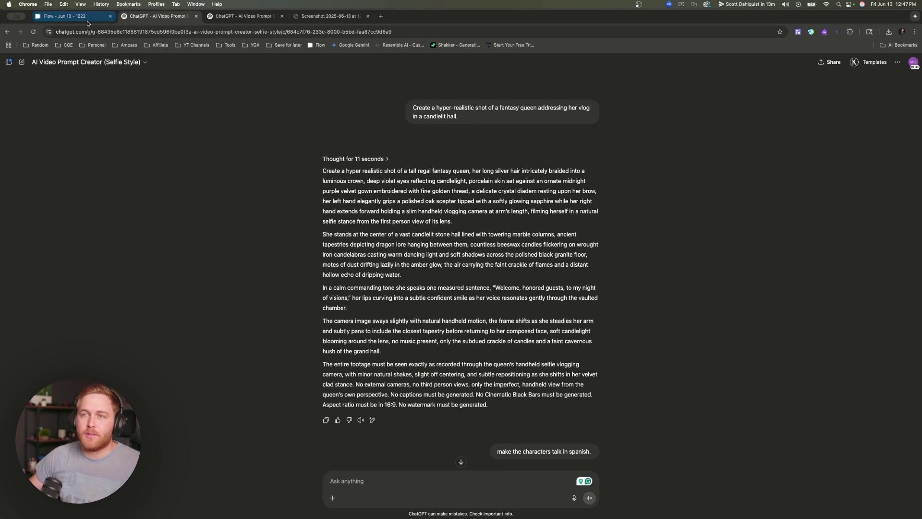
click(72, 16)
mouse_move(317, 191)
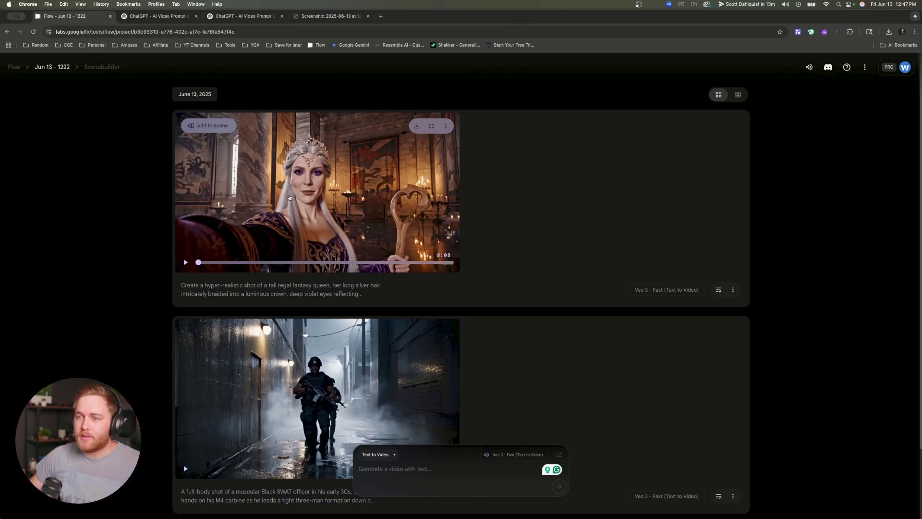